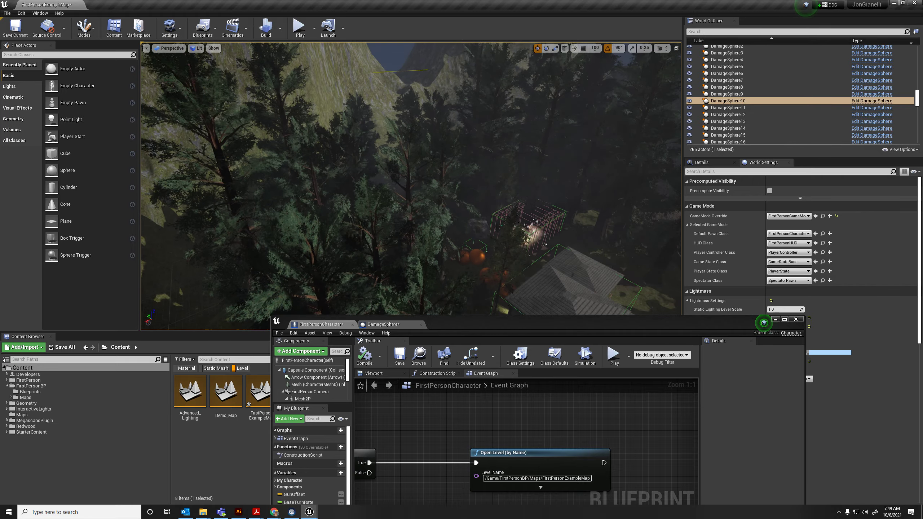
- Place an empty actor on the grass beside the house
key(w)
right_drag(230, 102, 142, 111)
drag(84, 71, 480, 253)
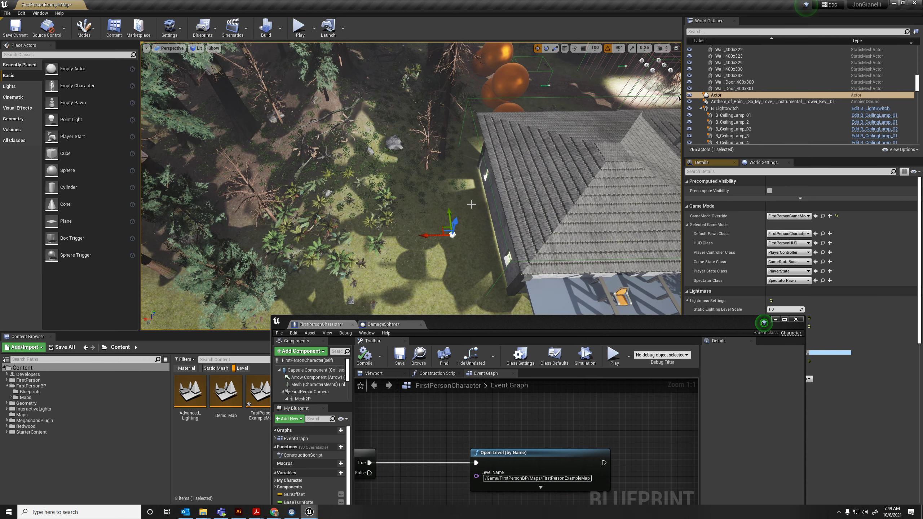
- Rename the new empty actor Checkpoint1 and raise it above the ground to a Z location of about 316
double_click(723, 96)
click(722, 97)
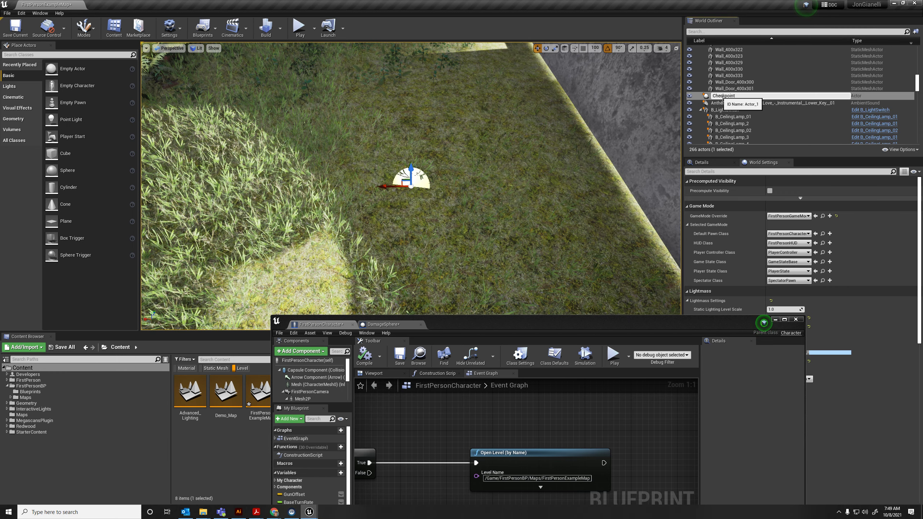
key(Return)
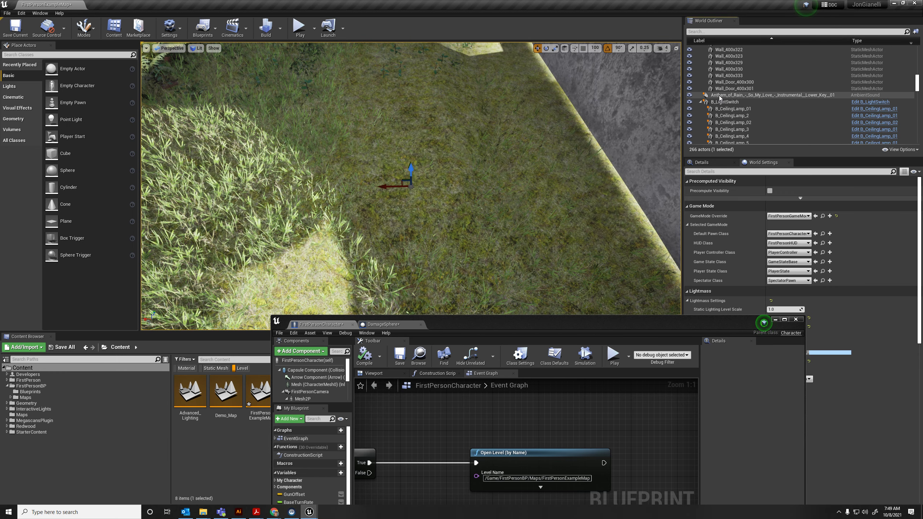
drag(408, 157, 427, 72)
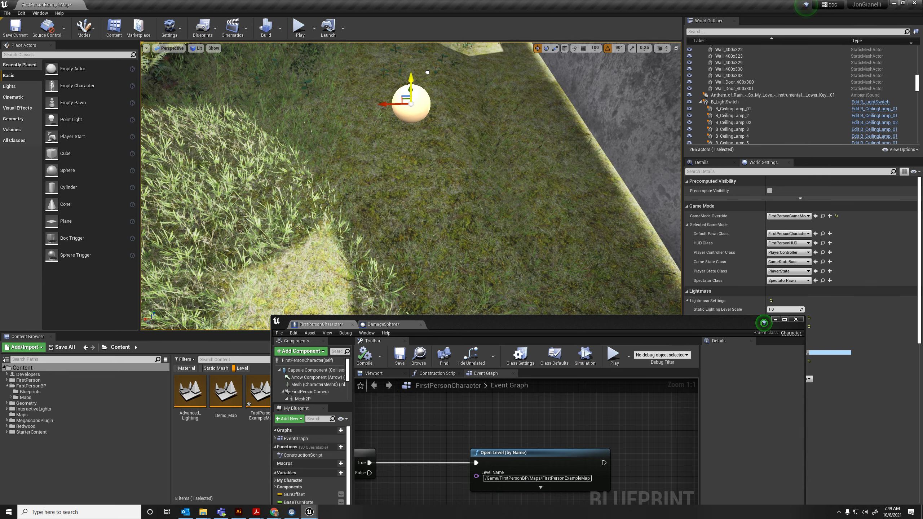
- Delete the Open Level (by Name) node after the health Branch in the FirstPersonCharacter event graph
drag(488, 320, 385, 90)
right_drag(391, 199, 453, 206)
double_click(436, 94)
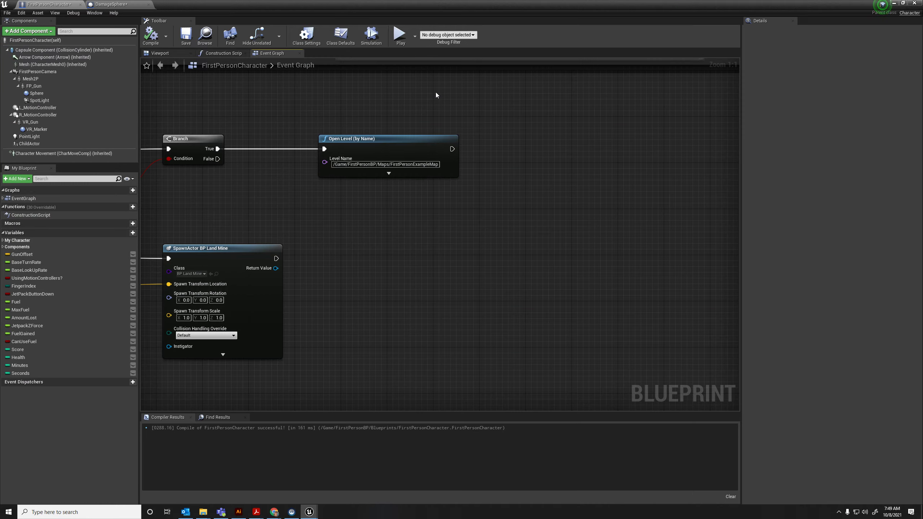
mouse_move(164, 218)
right_down()
mouse_move(482, 238)
mouse_move(329, 276)
right_up()
drag(514, 199, 499, 210)
key(Delete)
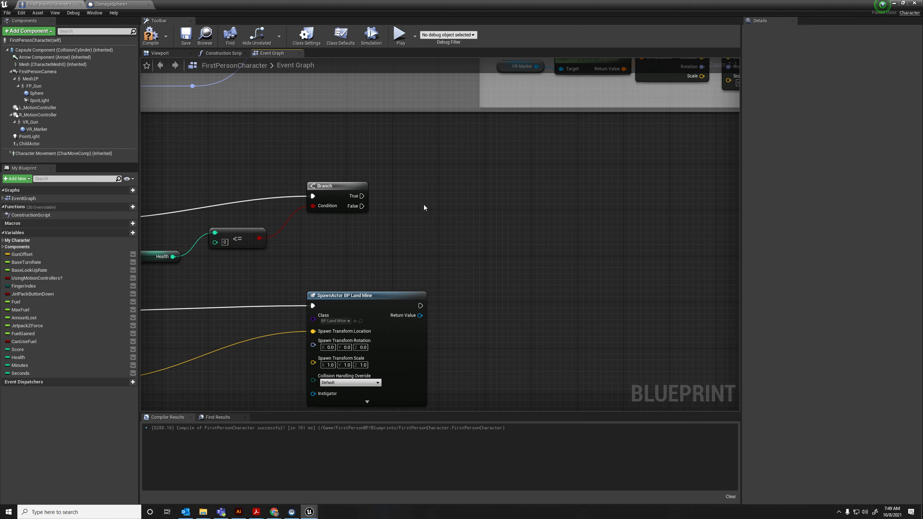
- Add a SetActorLocation node on the True output of the health Branch and compile the blueprint
drag(362, 196, 380, 197)
drag(464, 197, 465, 196)
text(set actor location)
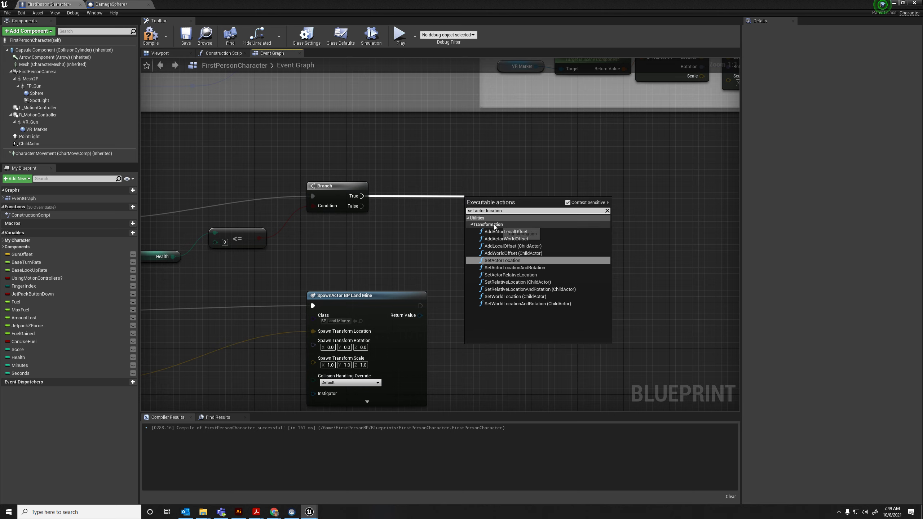
click(508, 260)
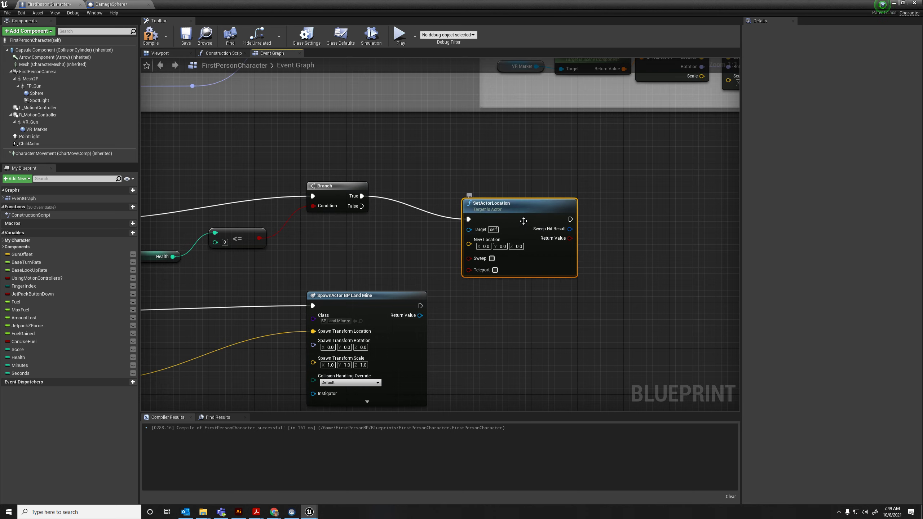
drag(523, 221, 535, 209)
click(149, 36)
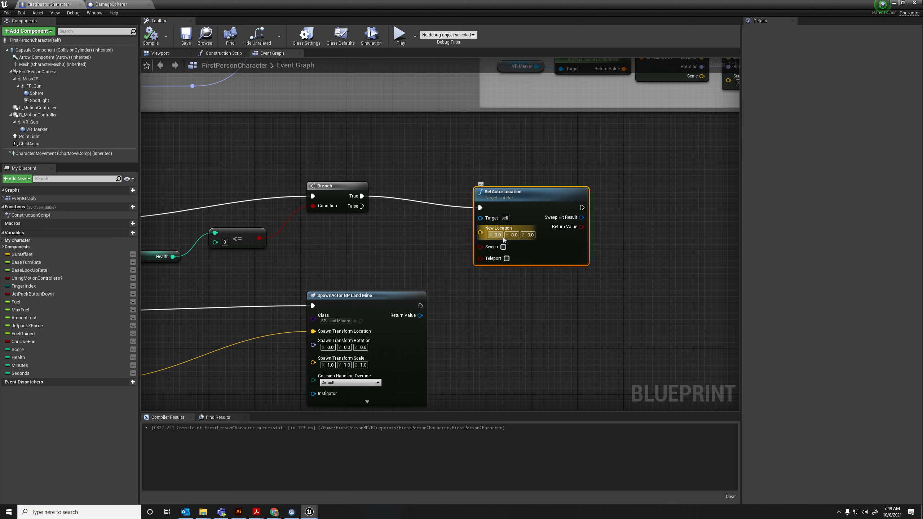
- Copy Checkpoint1's X location, 2466.6521, into the New Location X of the SetActorLocation node
drag(437, 3, 393, 221)
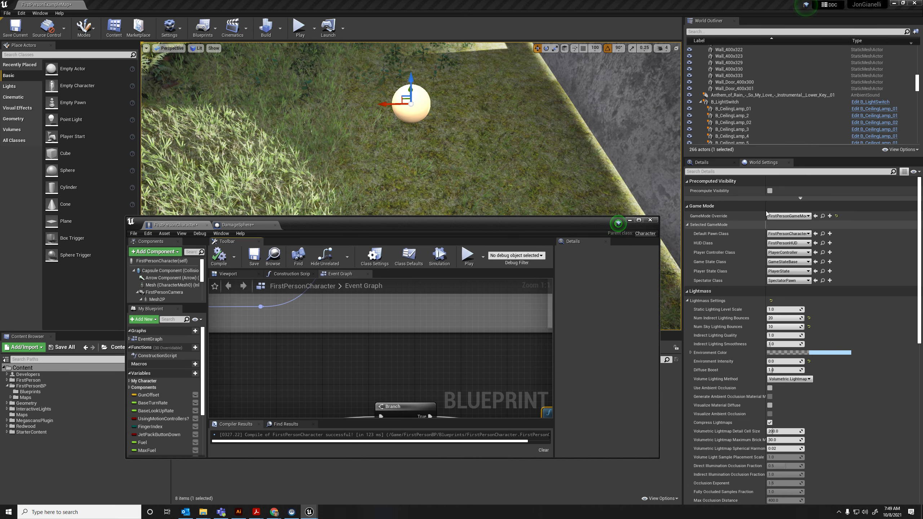
click(703, 162)
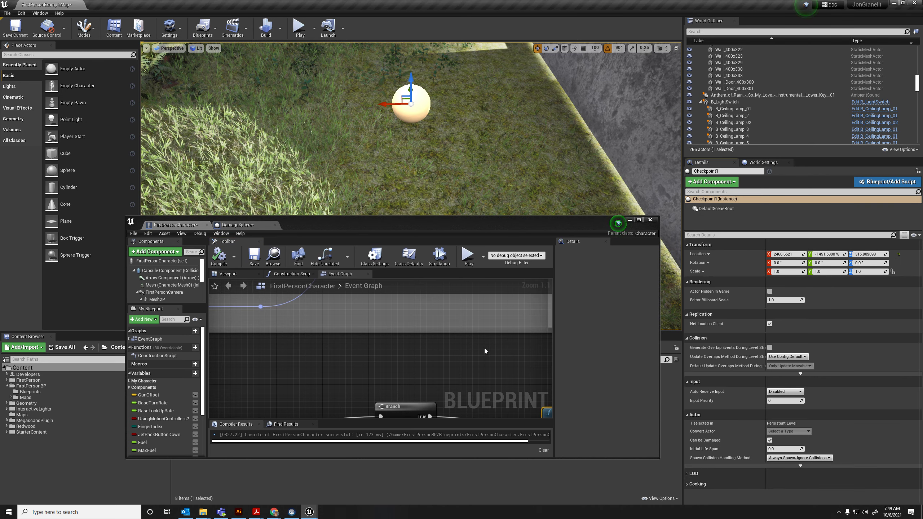
right_drag(473, 349, 420, 293)
right_drag(473, 329, 378, 279)
click(797, 257)
click(798, 257)
key(ctrl+c)
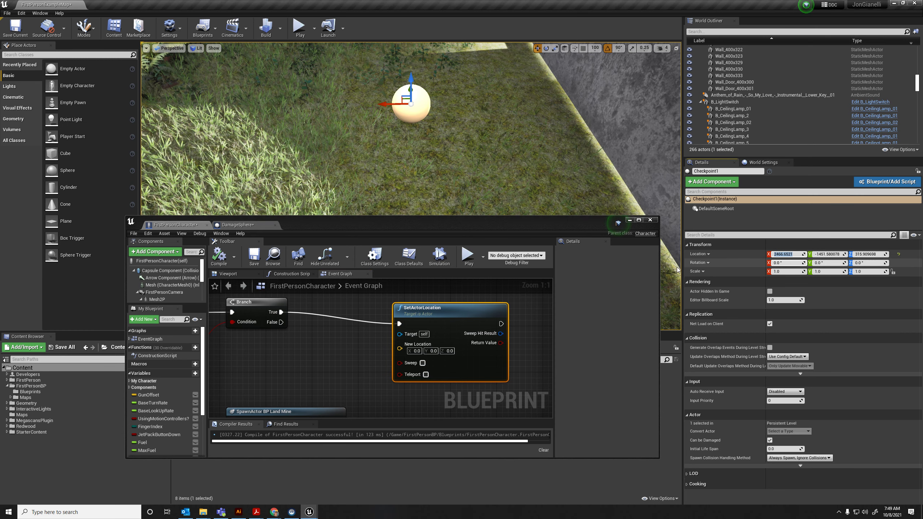
click(417, 351)
key(ctrl+v)
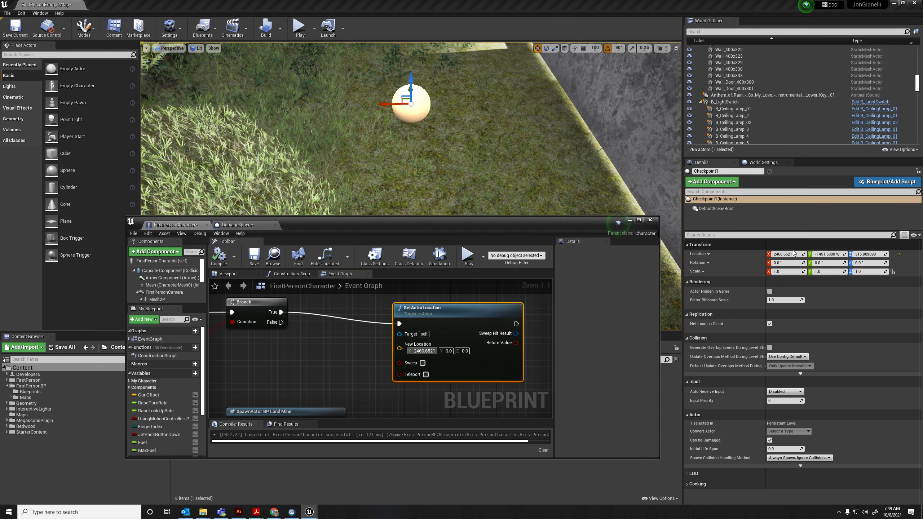
- Copy Checkpoint1's Y -1451.580078 and Z 315.909698 into the SetActorLocation node's New Location, and compile
click(826, 254)
key(ctrl+c)
click(448, 351)
key(ctrl+v)
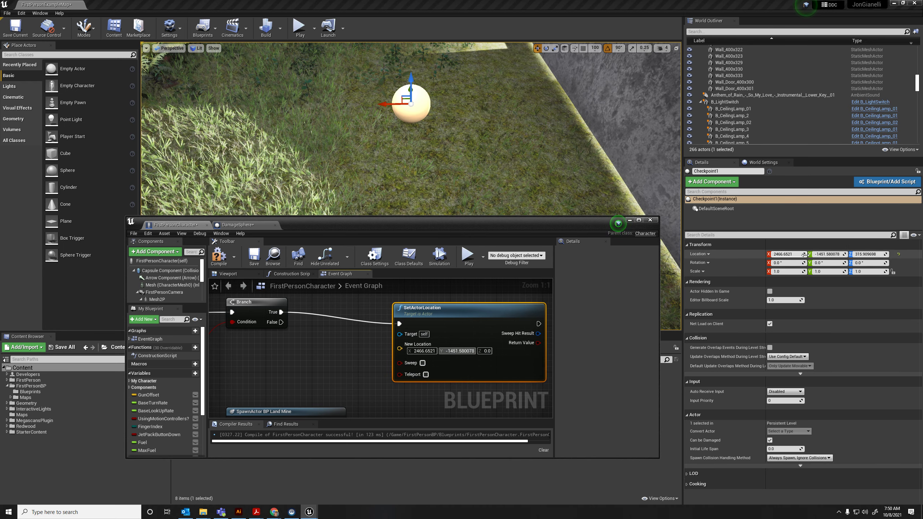
click(886, 254)
key(ctrl+c)
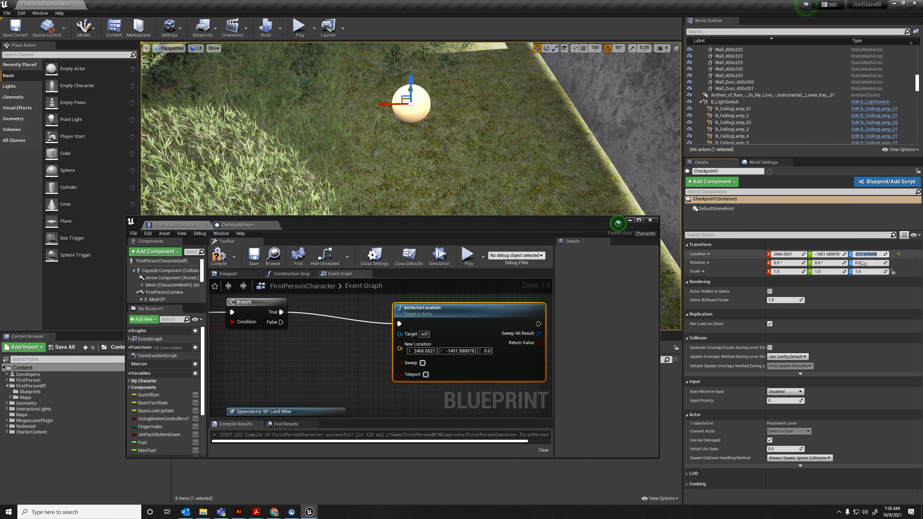
click(487, 351)
key(ctrl+v)
click(322, 350)
click(219, 254)
- Play the level and walk into damage spheres until health runs out to test the checkpoint respawn, then stop
drag(325, 220, 330, 265)
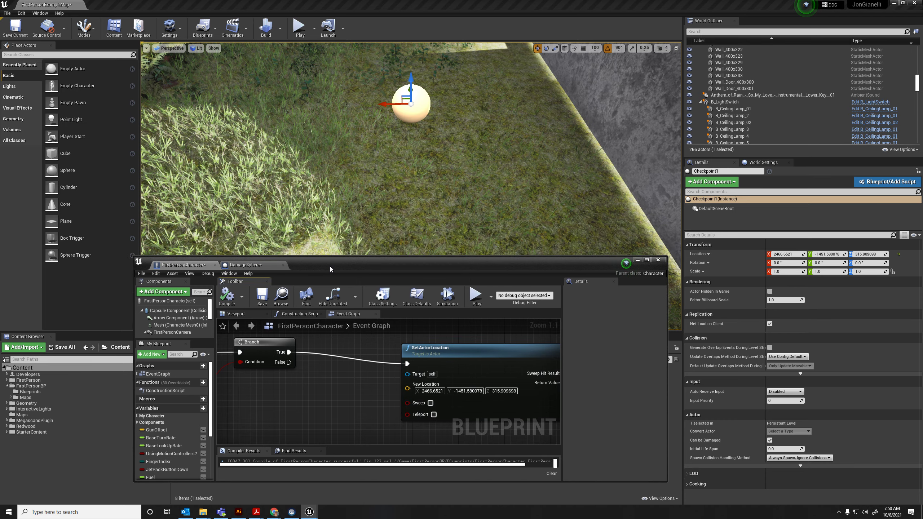
click(300, 29)
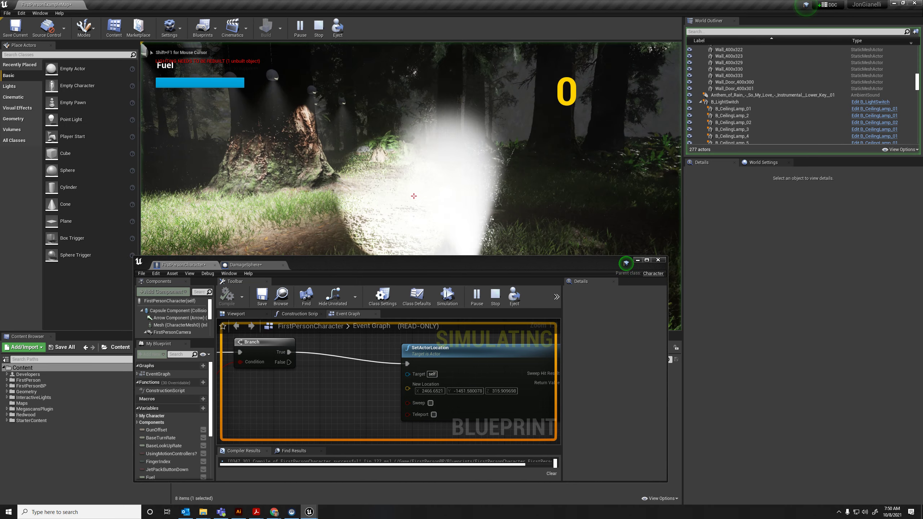
key(w)
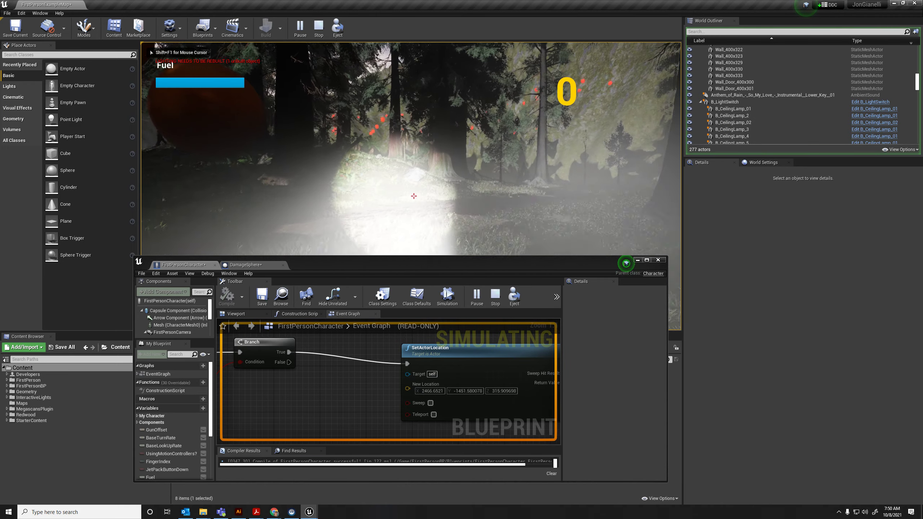
key(w)
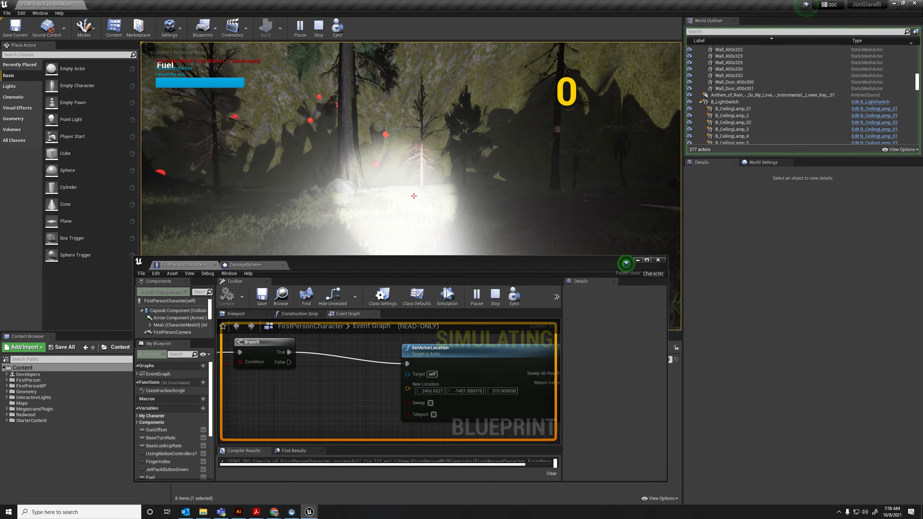
key(w)
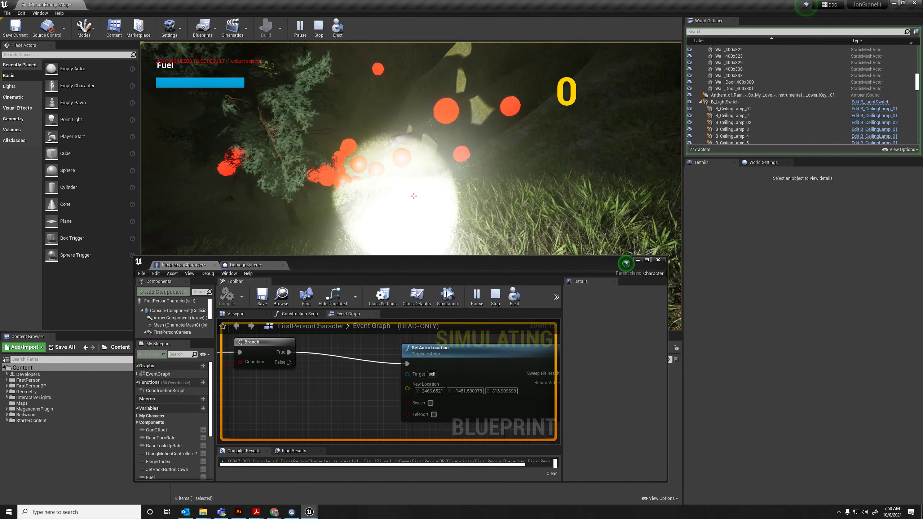
key(w)
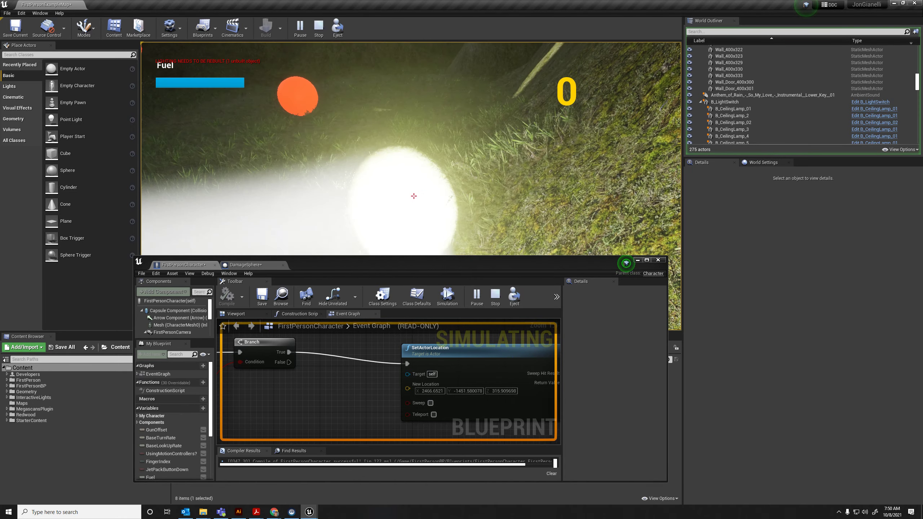
key(super)
drag(448, 265, 455, 359)
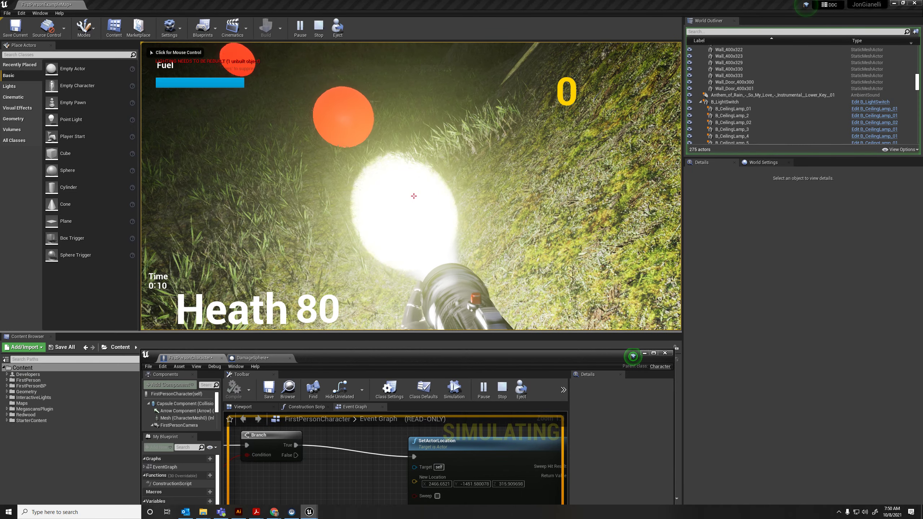
click(457, 301)
key(w)
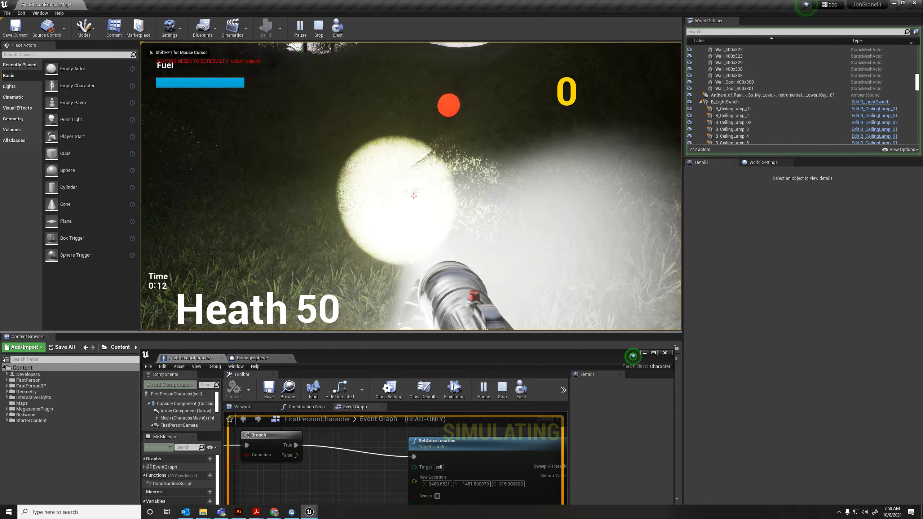
key(w)
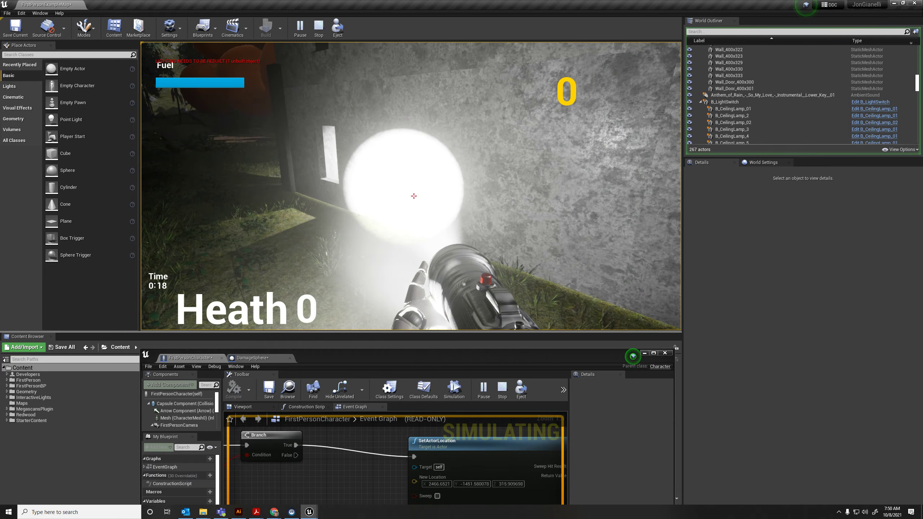
key(Escape)
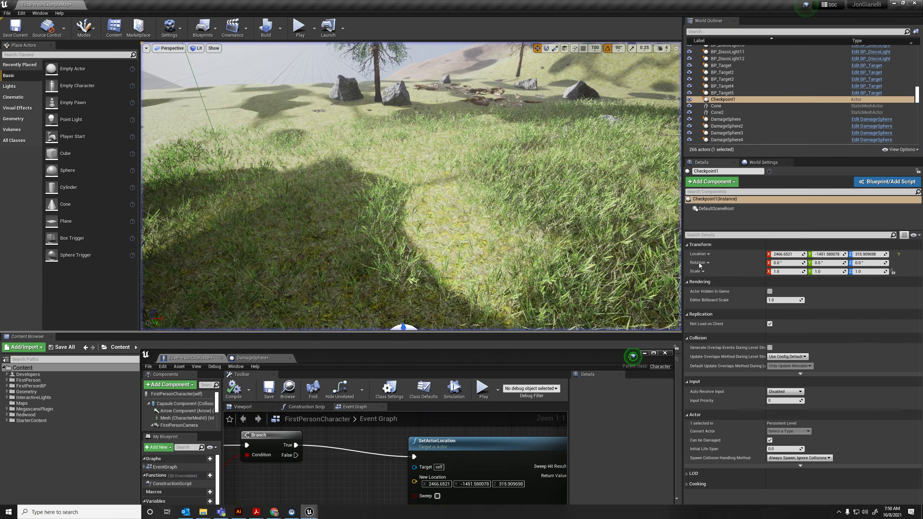
- Raise Checkpoint1 to Z 410.167297 and set the SetActorLocation node's New Location Z to the same value
right_drag(410, 188, 547, 194)
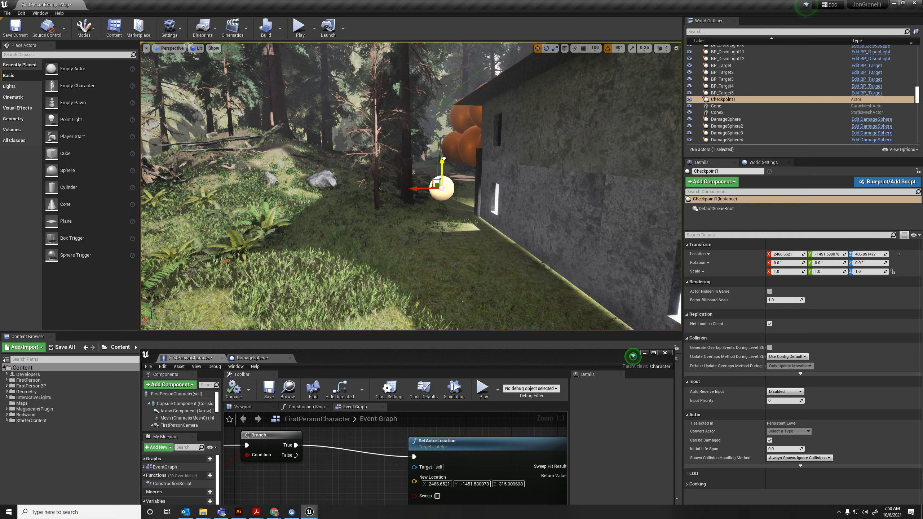
double_click(482, 352)
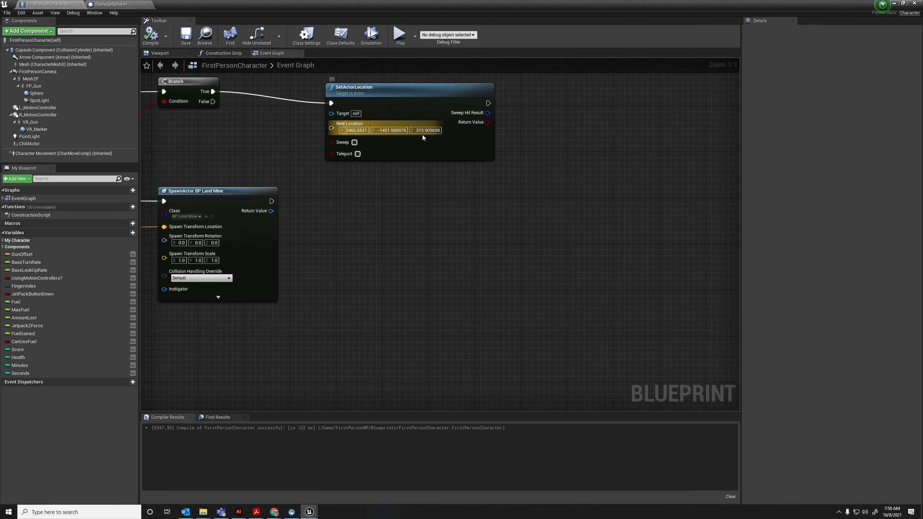
text(410.167297)
- Add a Set Health node with the value 100 and connect it after the SetActorLocation node
right_drag(508, 167, 544, 243)
scroll(468, 281, down, 1)
mouse_move(501, 283)
right_down()
mouse_move(519, 299)
mouse_move(564, 292)
right_up()
right_drag(224, 225, 271, 239)
right_drag(217, 255, 243, 252)
right_drag(712, 262, 416, 254)
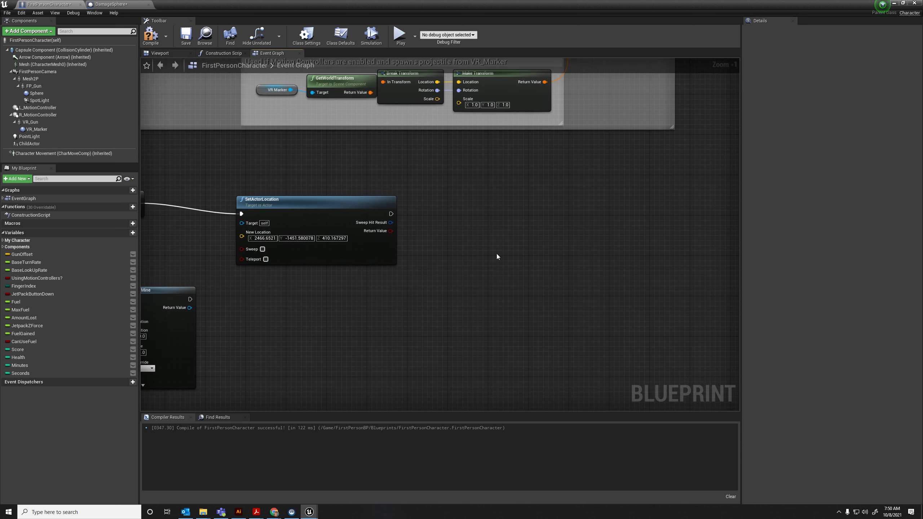
drag(391, 214, 423, 217)
mouse_move(18, 357)
mouse_down()
mouse_move(140, 361)
mouse_move(459, 213)
mouse_up()
click(471, 228)
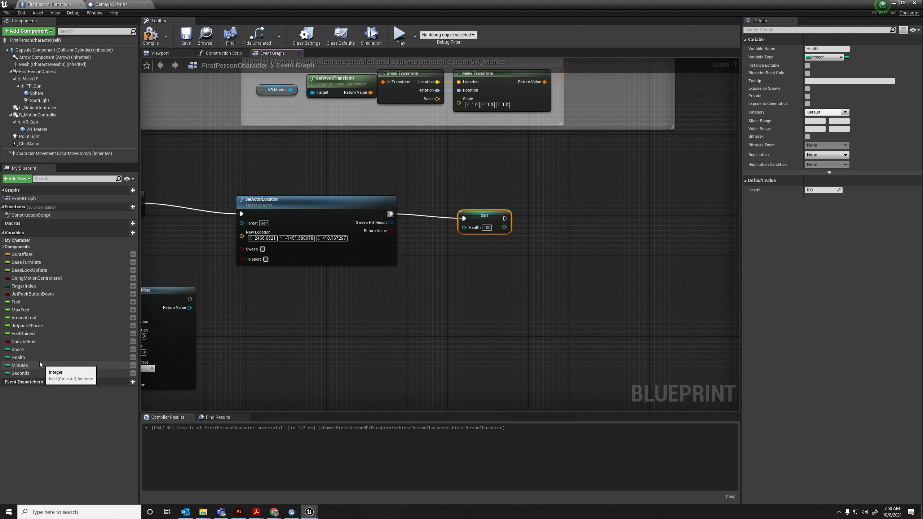
- Chain Set Minutes and Set Seconds nodes, both with value 0, after the Set Health node
drag(19, 366, 550, 223)
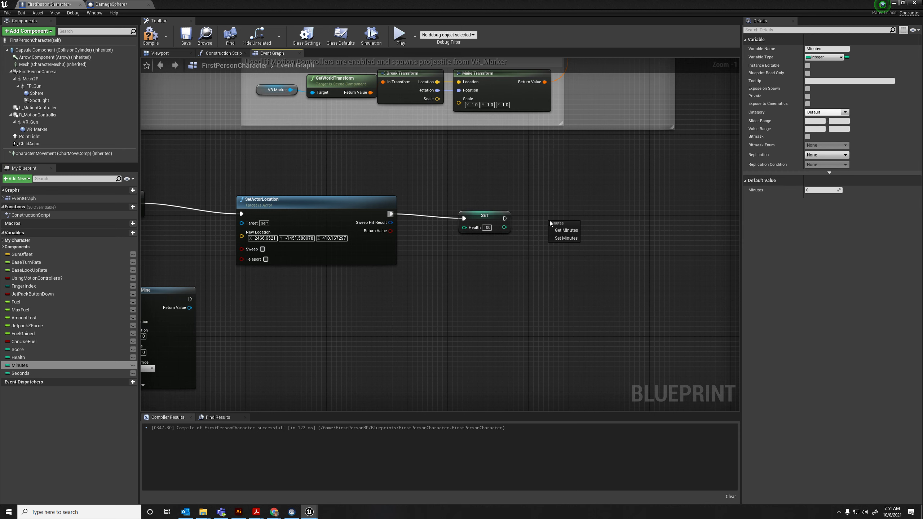
click(565, 238)
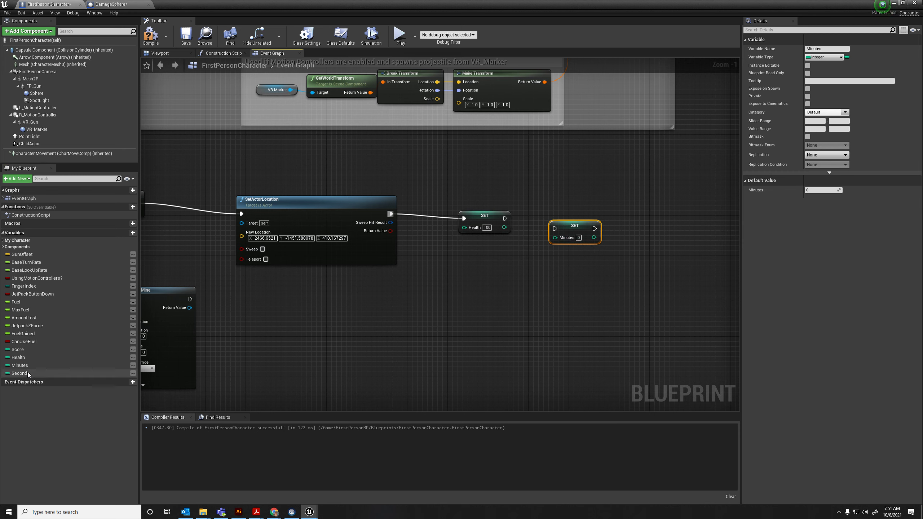
drag(20, 373, 714, 265)
drag(621, 224, 621, 226)
click(638, 241)
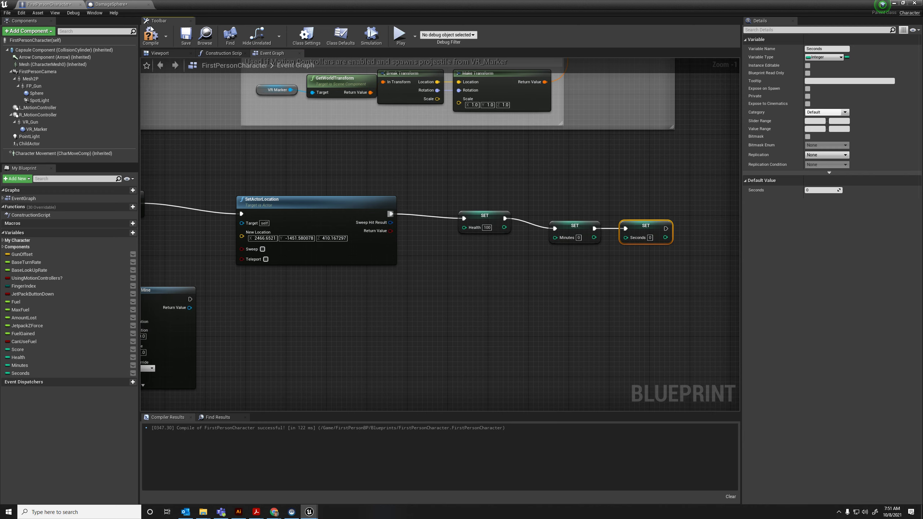
- Play the level and run into damage spheres until health runs out to test the respawn with health and timer reset, then stop
drag(301, 5, 301, 379)
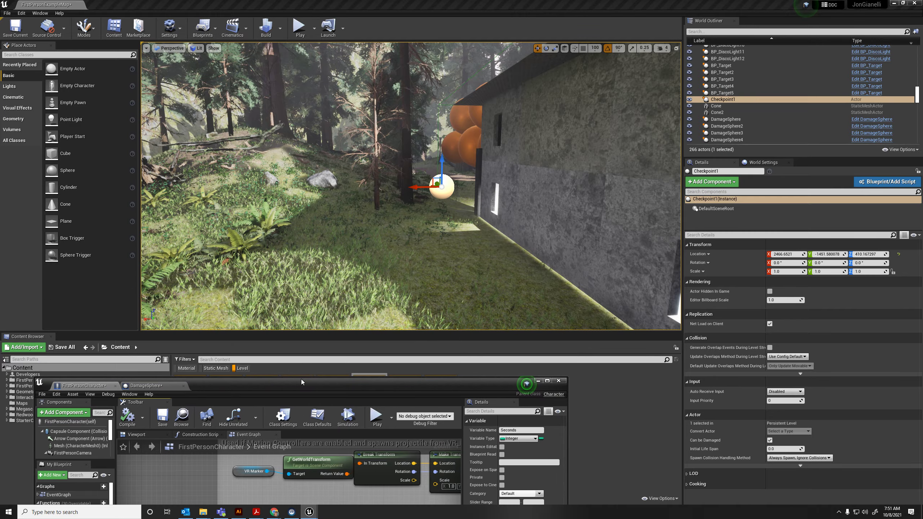
click(302, 28)
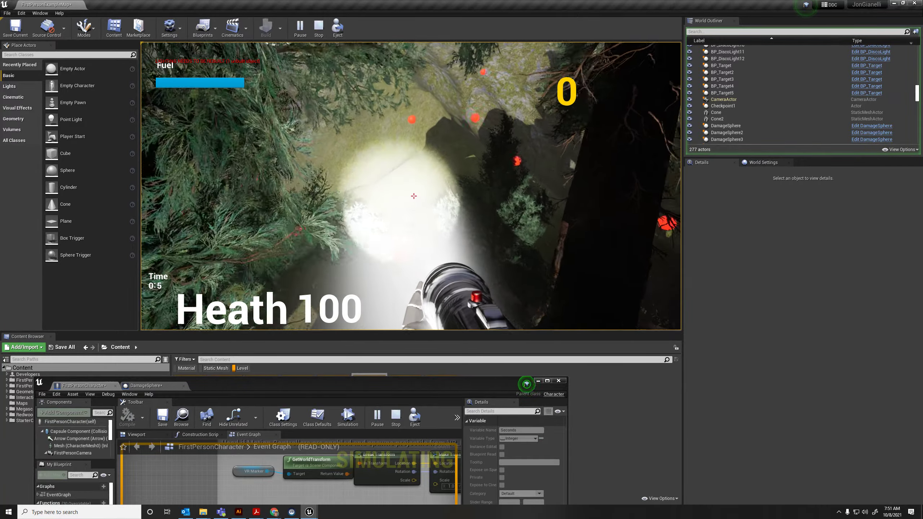
key(w)
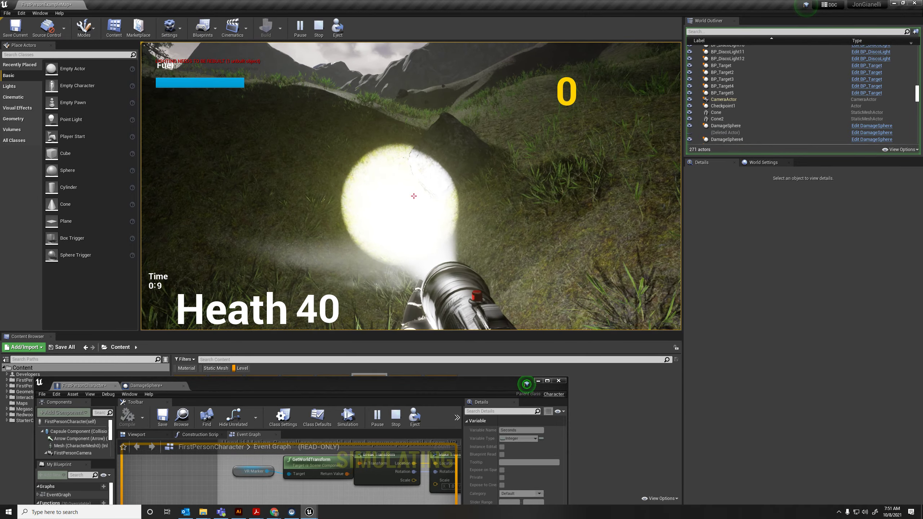
key(w)
key(w)
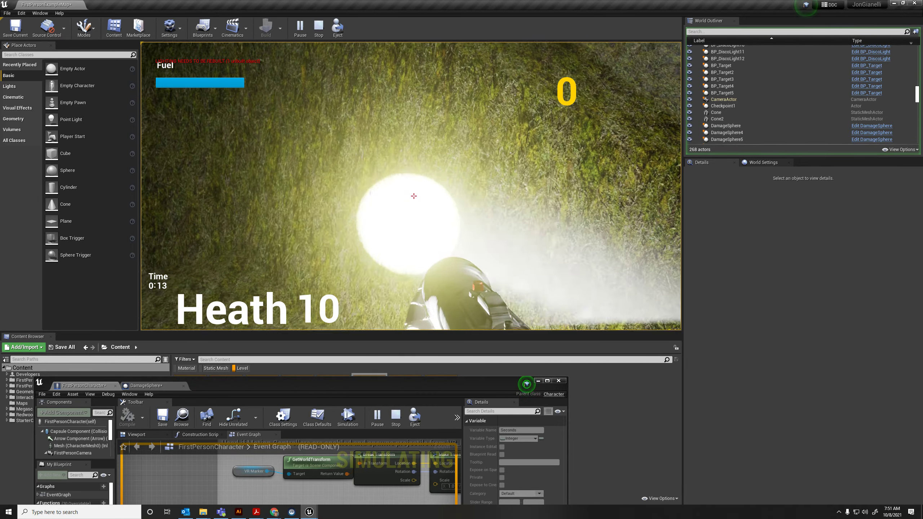
key(w)
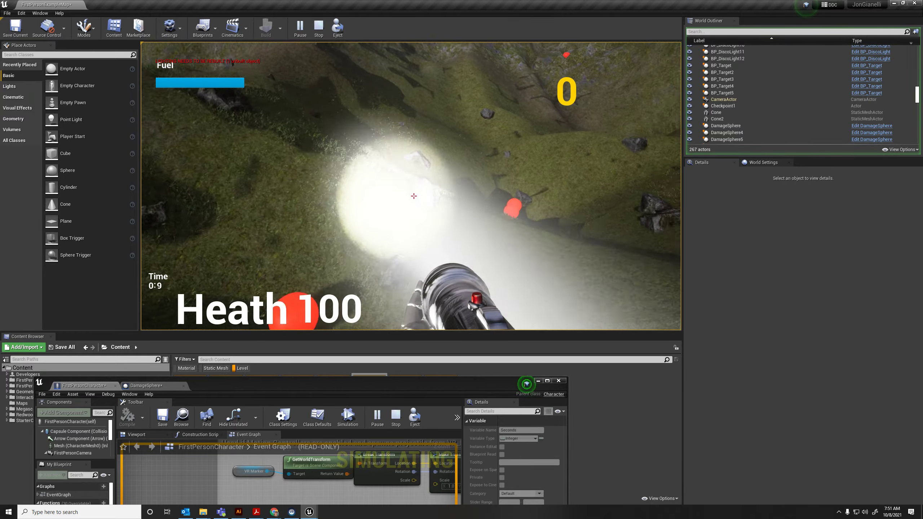
key(w)
key(space)
key(w)
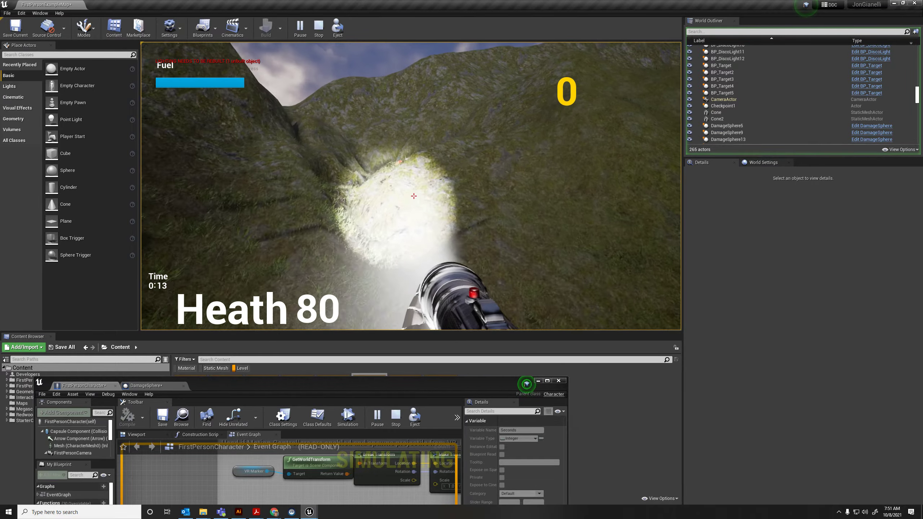
key(w)
key(w)
key(w)
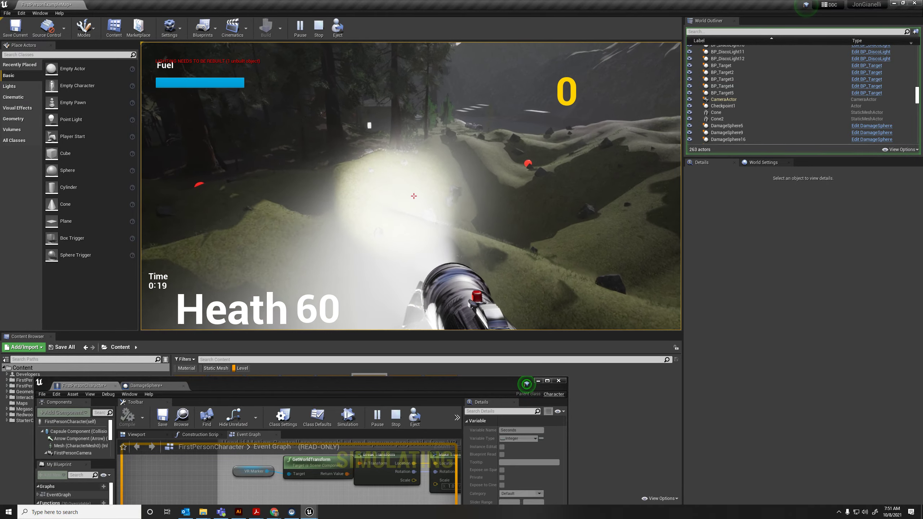
key(Escape)
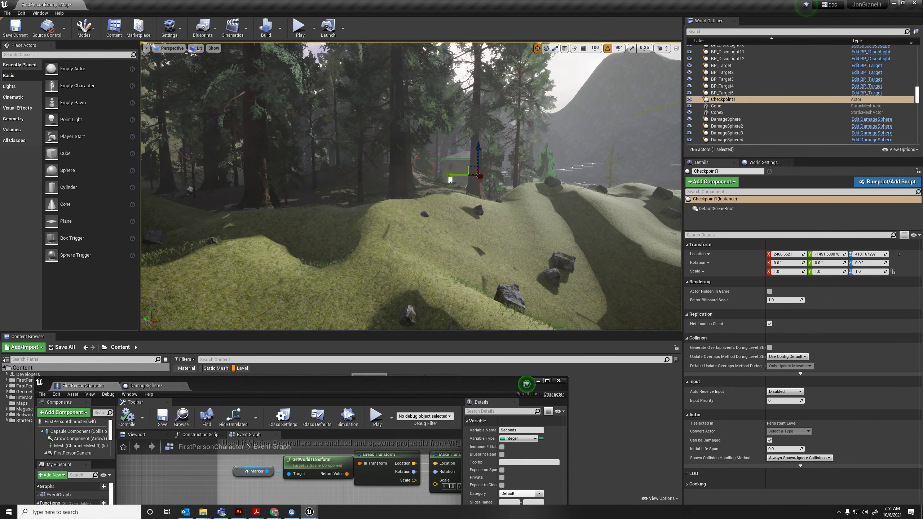
- In the FirstPersonCharacter event graph, insert a Sequence node after Event Tick and connect its Then 1 output to the existing health-check Branch
double_click(312, 381)
right_drag(265, 322, 529, 336)
right_drag(328, 244, 390, 249)
drag(209, 249, 253, 223)
text(seq)
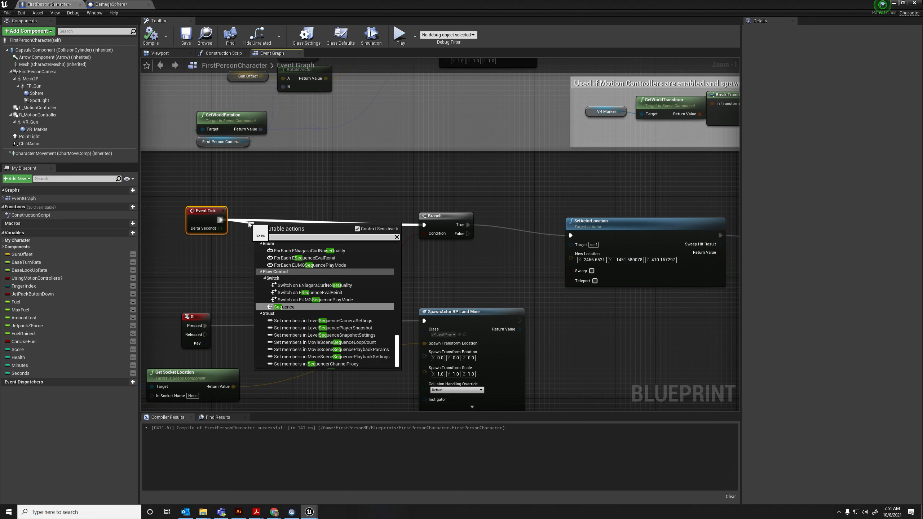
click(287, 307)
drag(272, 226, 425, 226)
- Add a second Branch node from the Sequence's Then 0 output and place it above the existing Branch
drag(292, 219, 424, 186)
drag(291, 219, 384, 198)
text(branch)
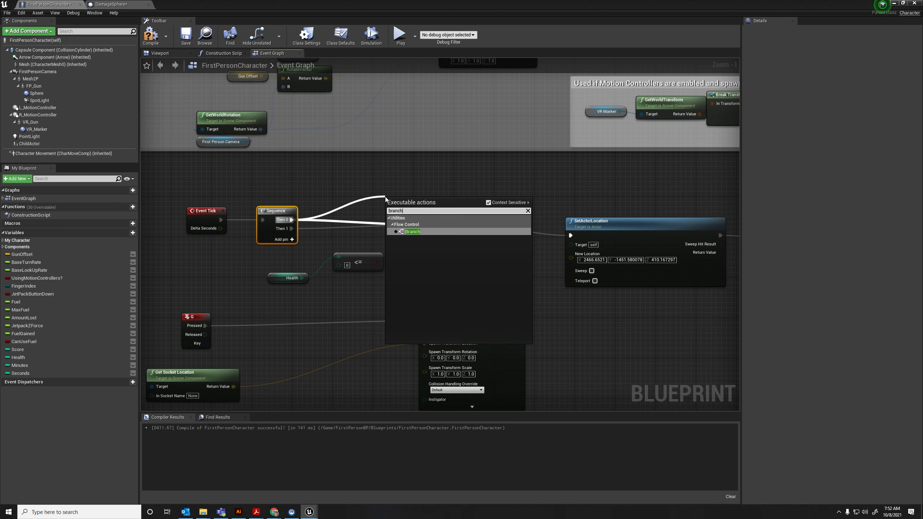
click(412, 232)
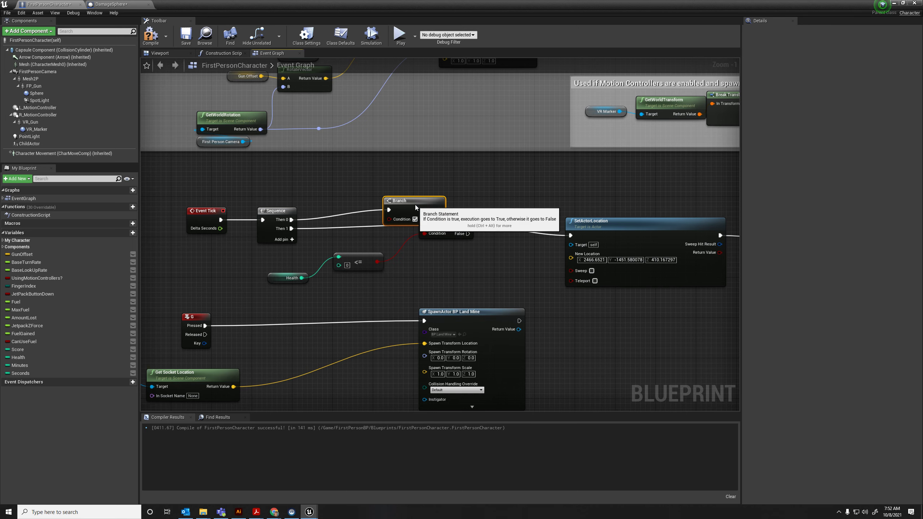
drag(415, 205, 459, 177)
- Add a Get Score node between the Sequence node and the two Branch nodes
right_drag(511, 206, 432, 208)
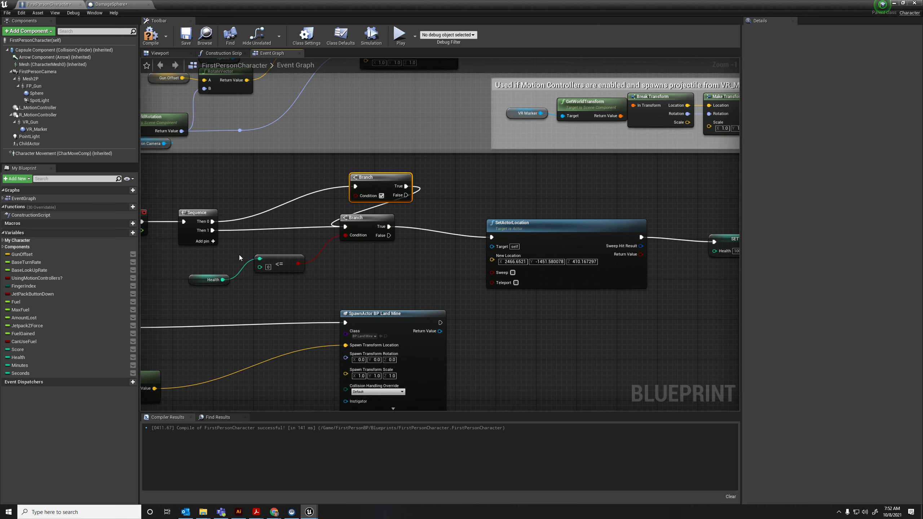
drag(18, 350, 277, 212)
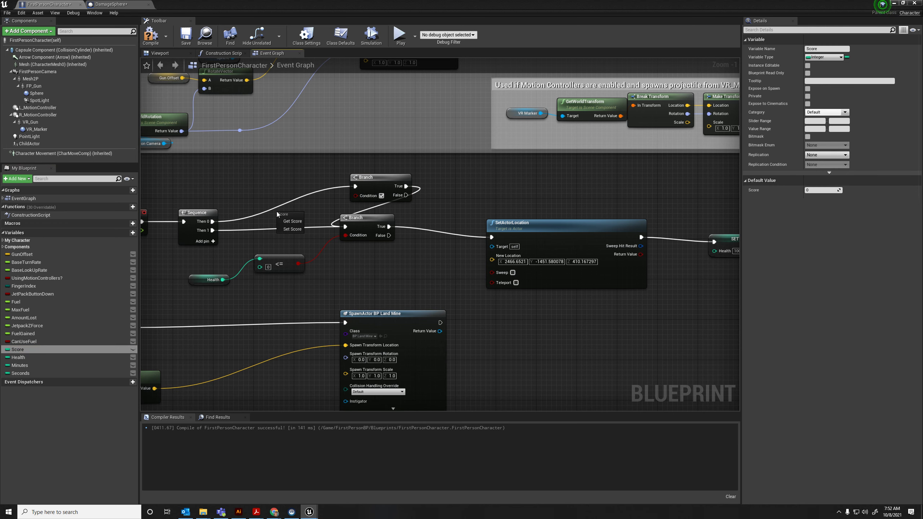
click(292, 221)
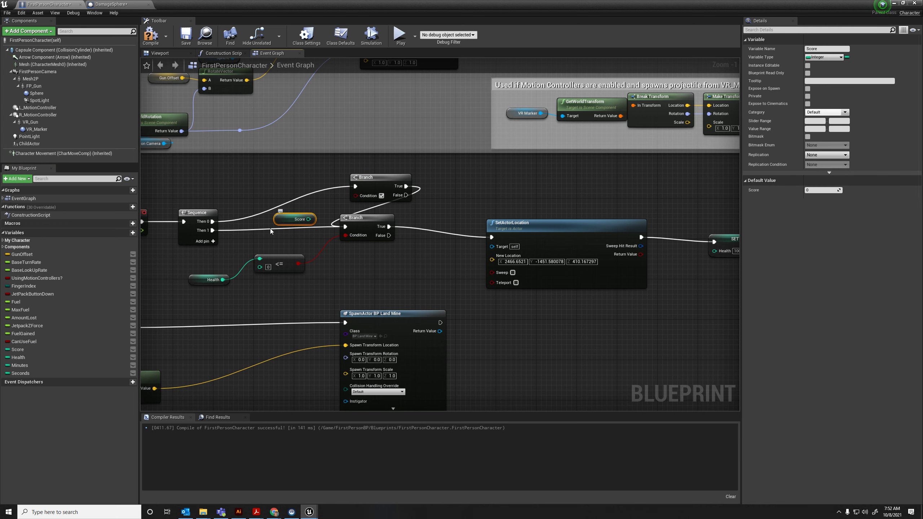